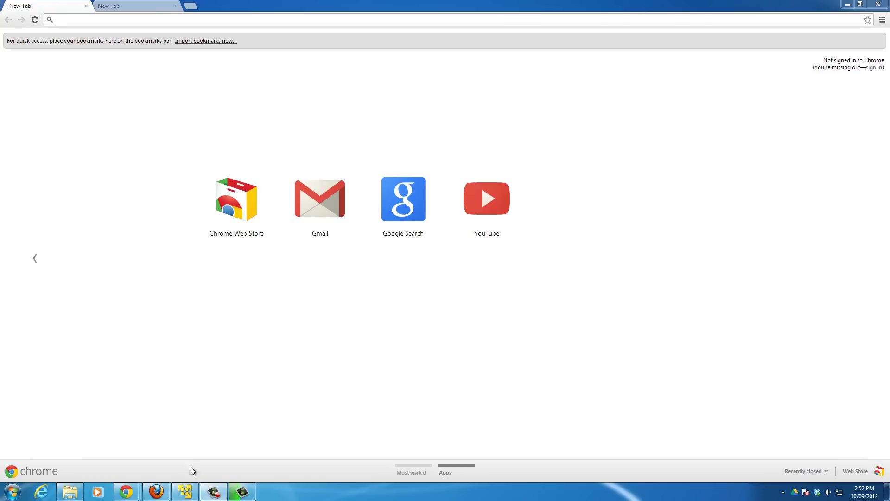
Bring the Chrome browser window to the front.
mouse_move(191, 496)
mouse_move(77, 492)
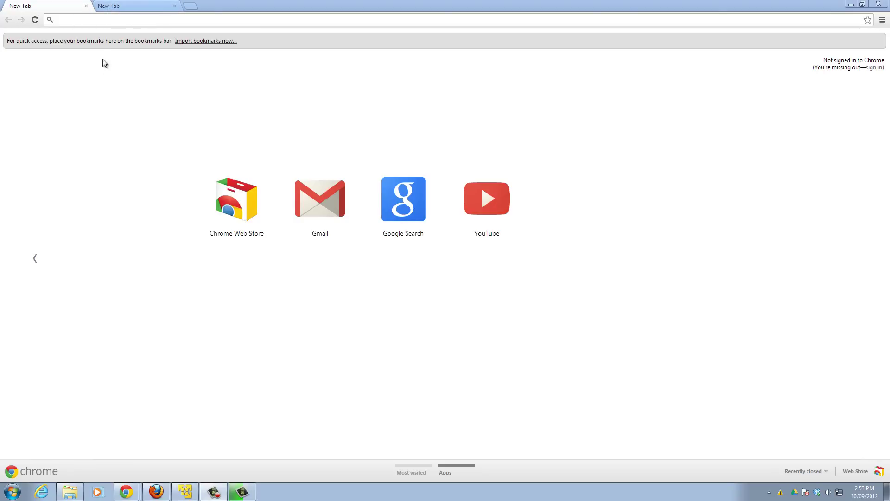
left_click(76, 20)
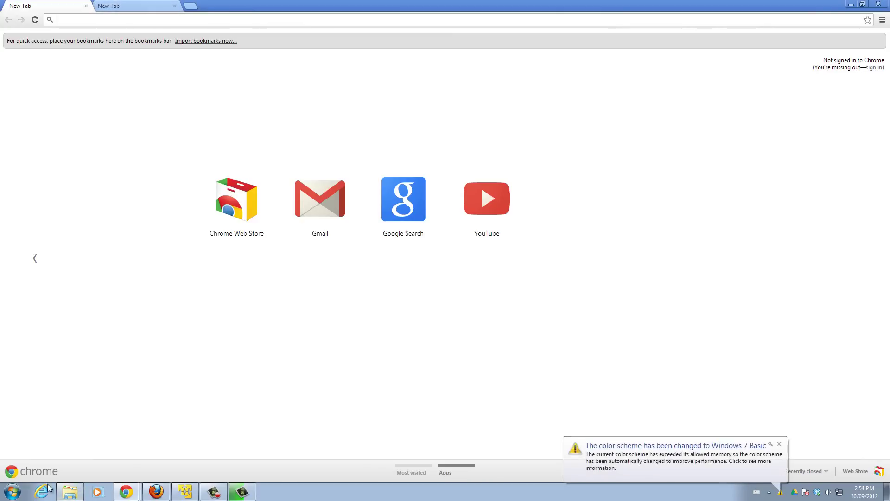
View Computer's System page: Windows 7 Professional, Core i7-2600K, 16.0 GB RAM, then return to Chrome.
left_click(12, 492)
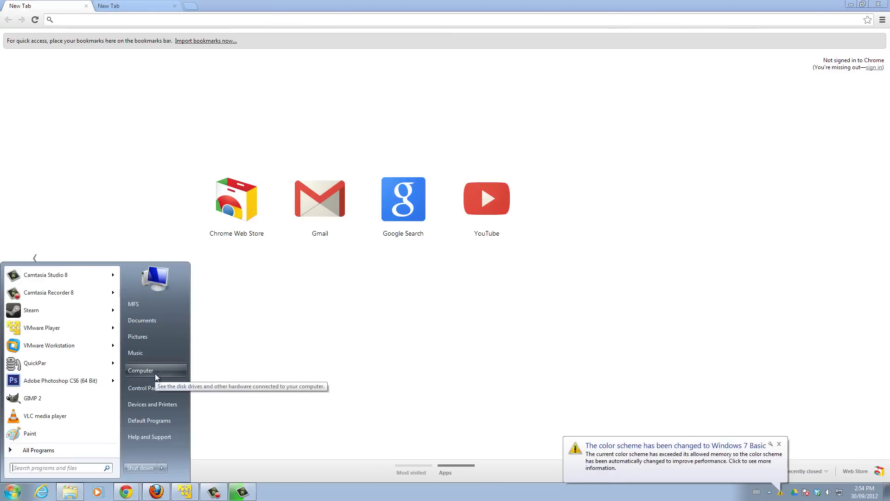
left_click(180, 374)
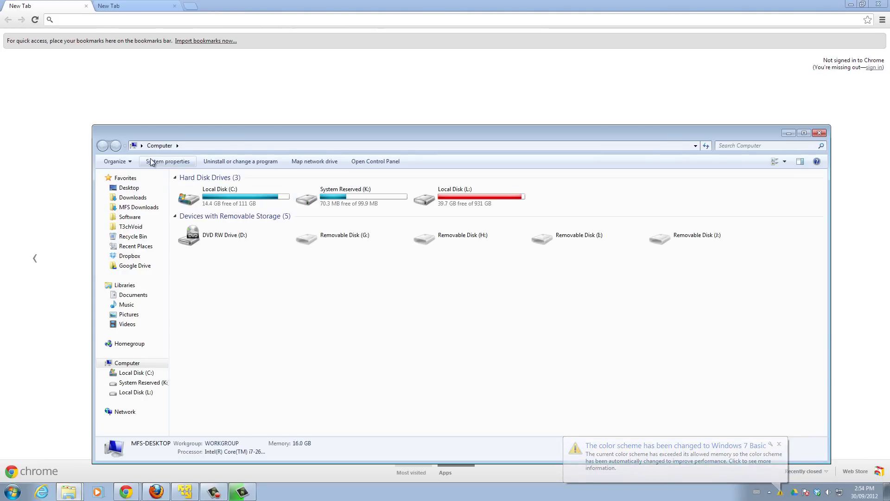
left_click(150, 162)
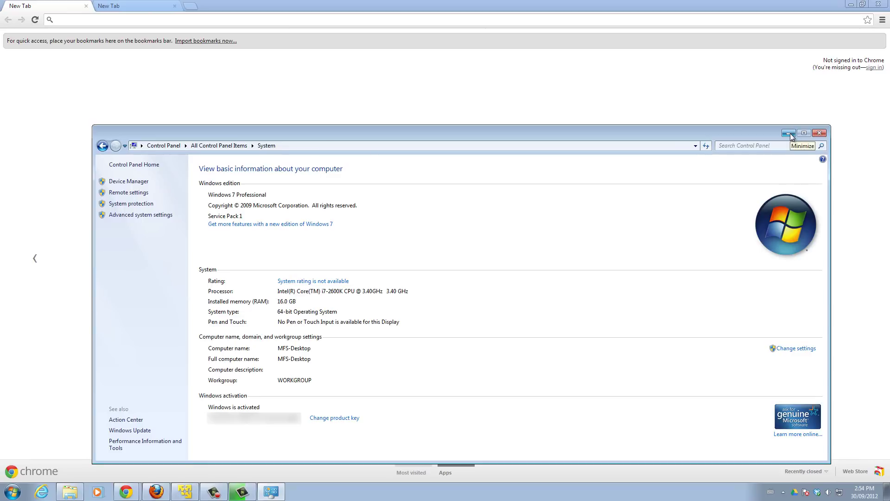
left_click(687, 111)
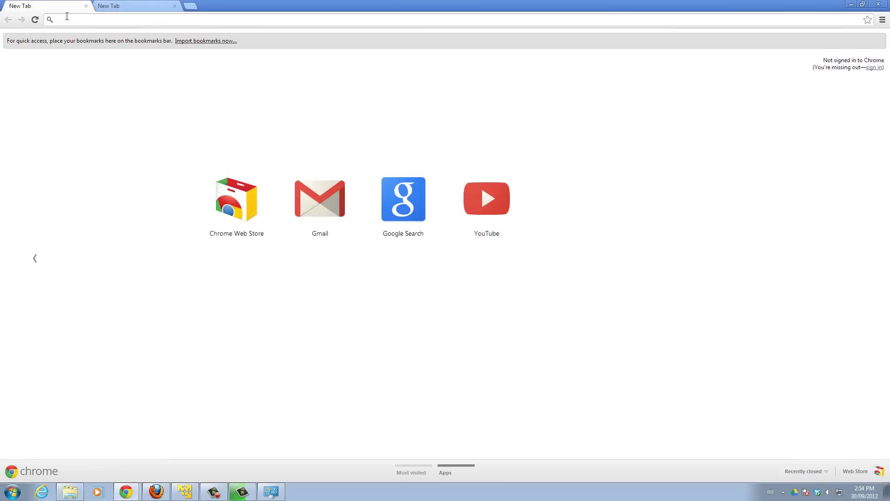
Search Google for 'CPUz' and open the 'CPU-z - CPUID' result page.
type("CPUz")
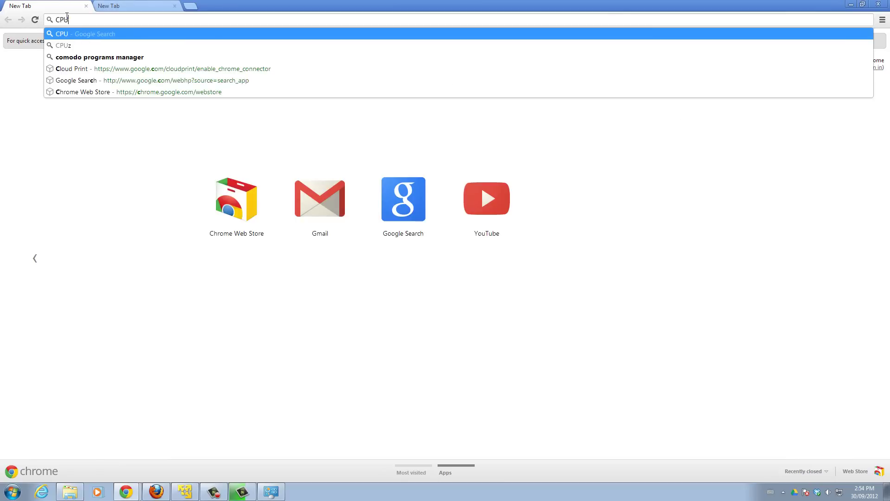
key("Return")
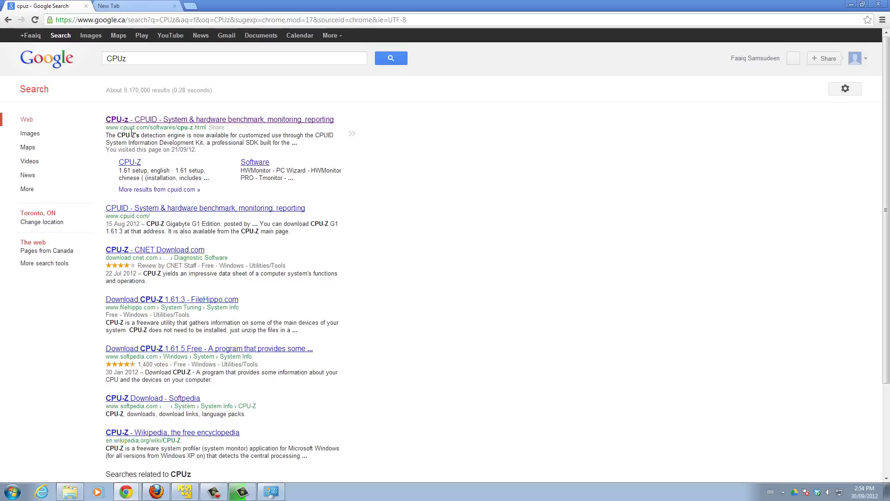
left_click(175, 121)
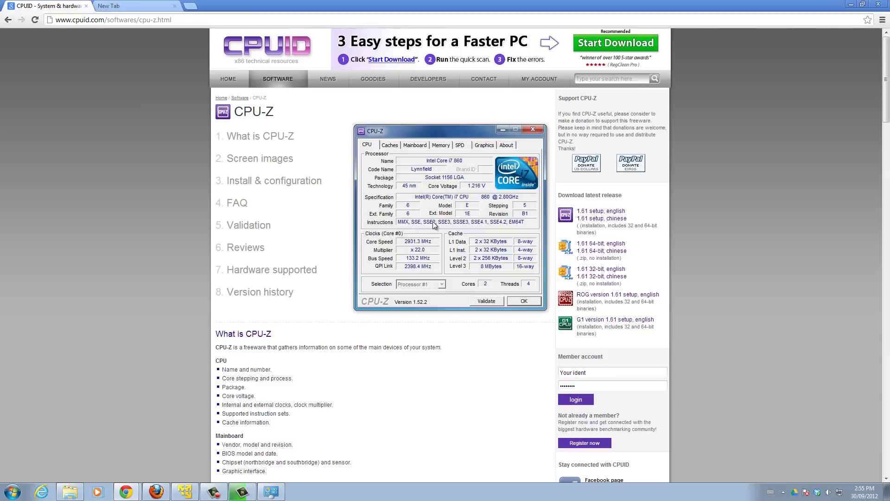
Download the CPU-Z 1.61 English setup (cpu-z_1.61-setup-en.exe) and open the finished download.
triple_click(567, 198)
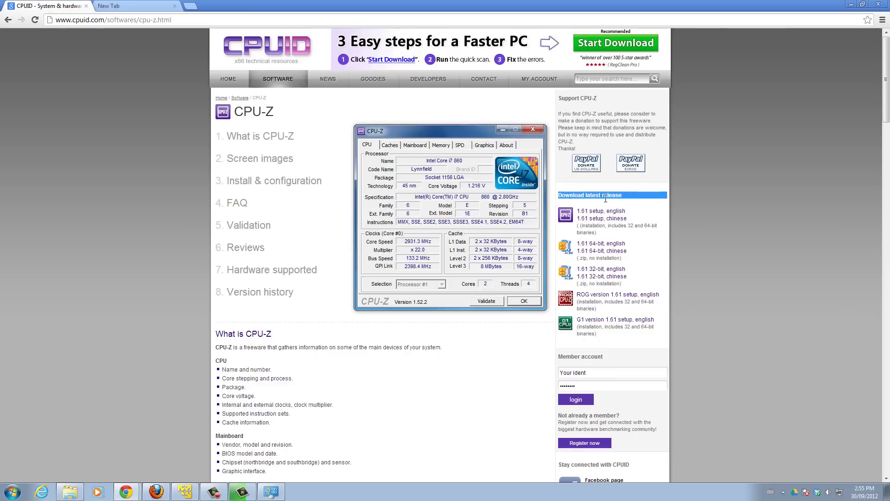
left_click(633, 203)
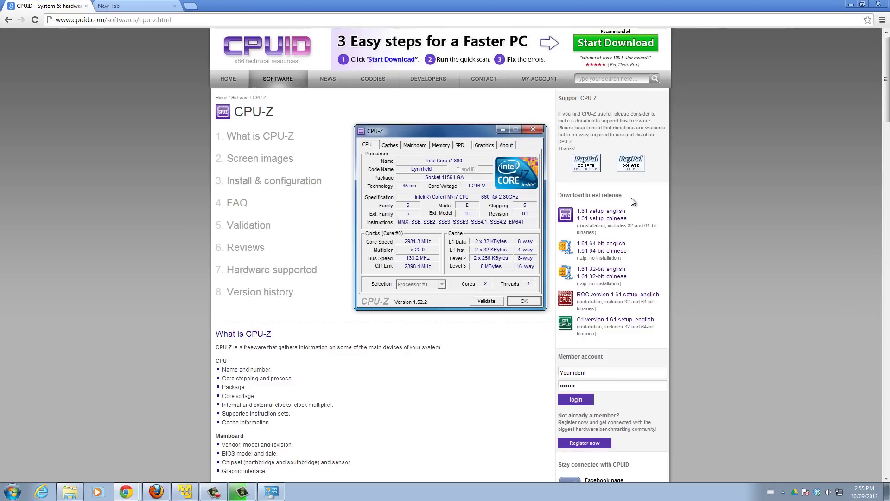
left_click(597, 212)
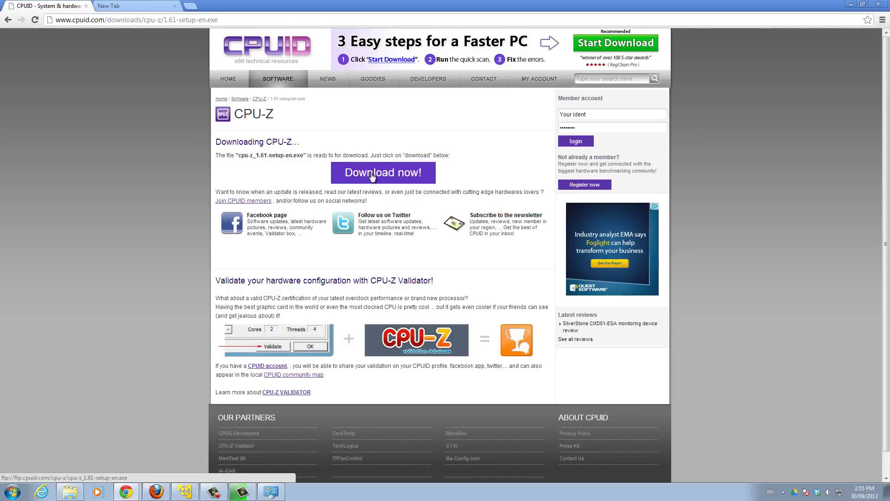
left_click(372, 176)
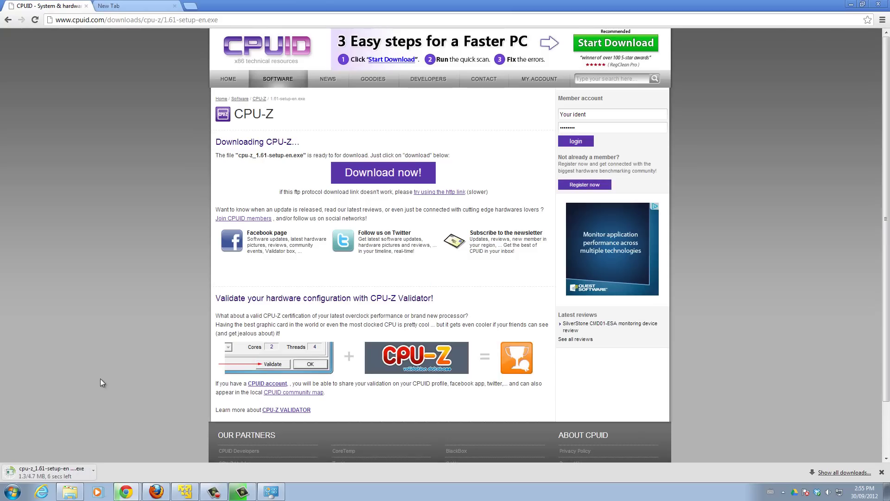
left_click(41, 472)
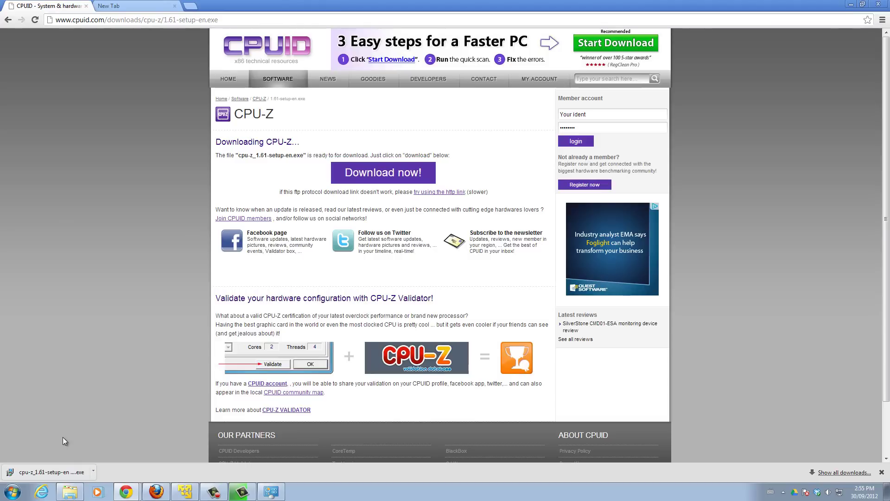
Run the downloaded setup past the security warning and close the leftover System window.
left_click(65, 473)
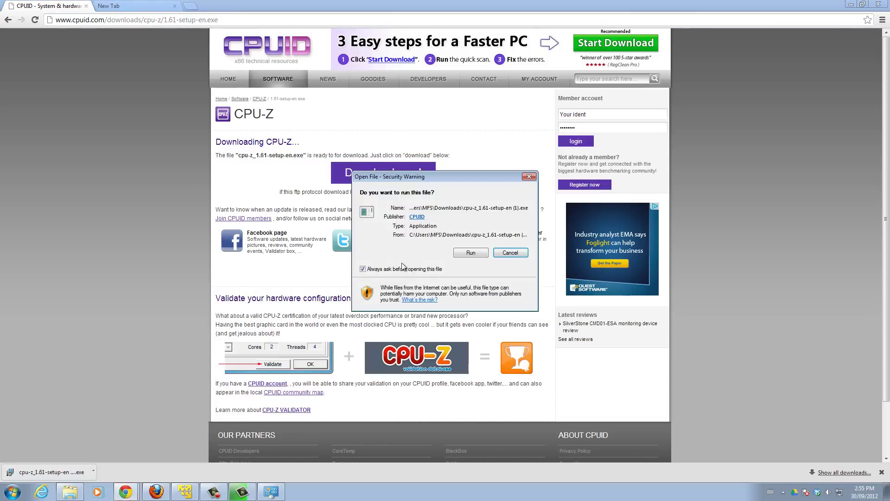
left_click(458, 253)
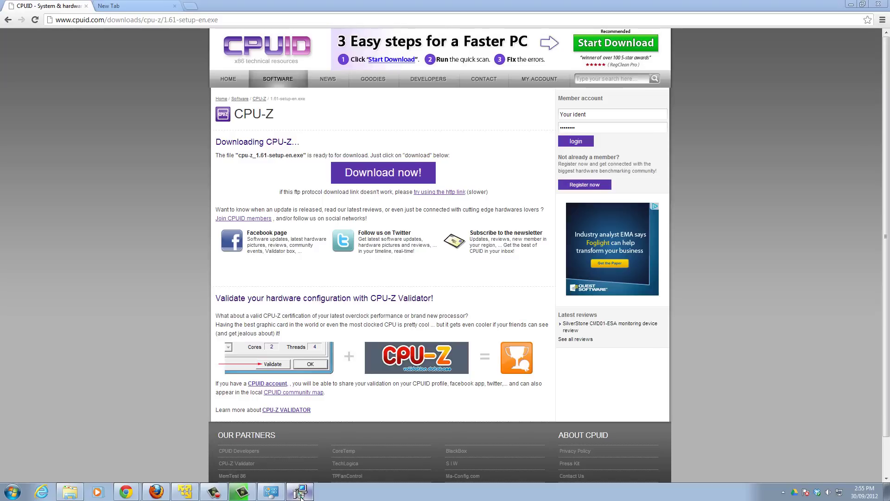
left_click(271, 491)
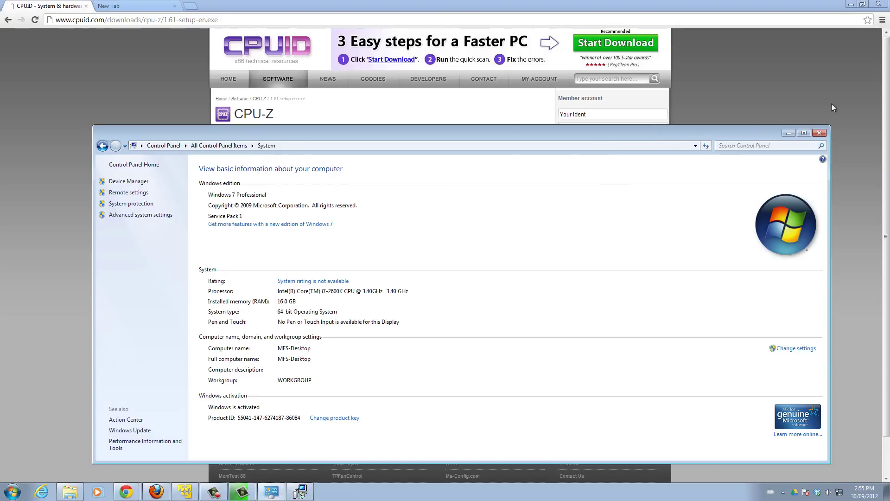
left_click(819, 134)
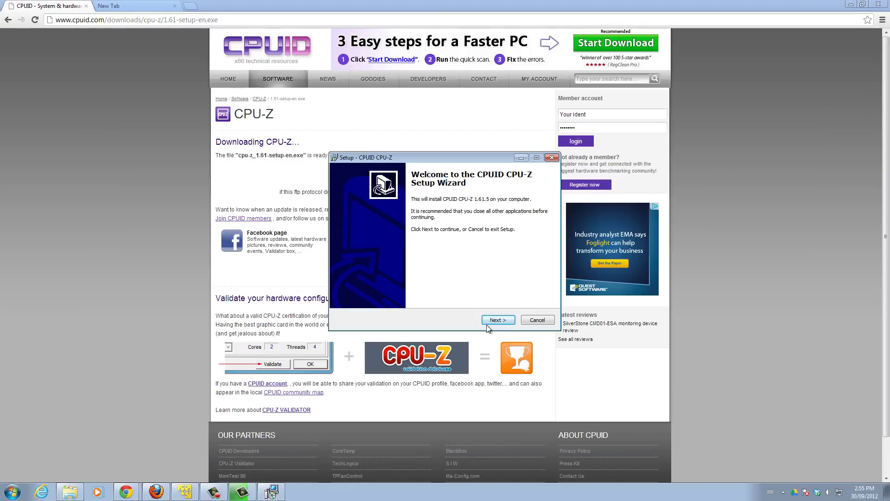
left_click_drag(473, 158, 479, 145)
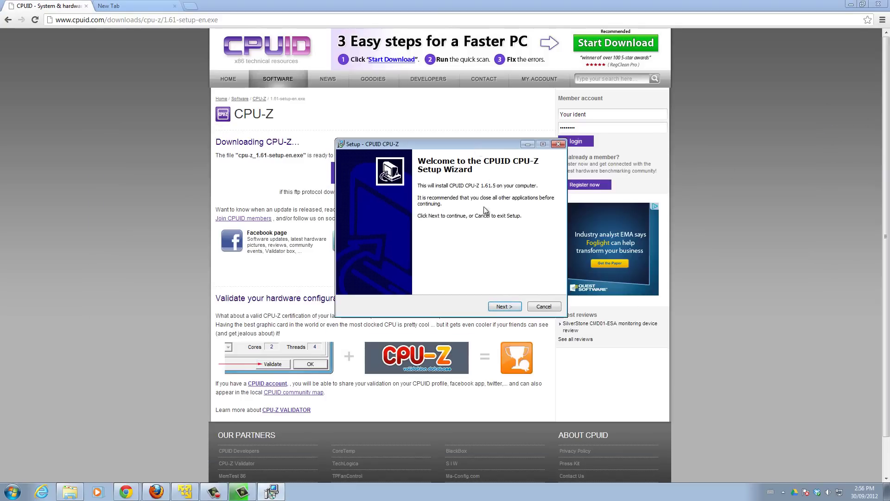
Accept the licence, keep the default install and shortcut folders, and decline the Ask toolbar.
left_click(503, 306)
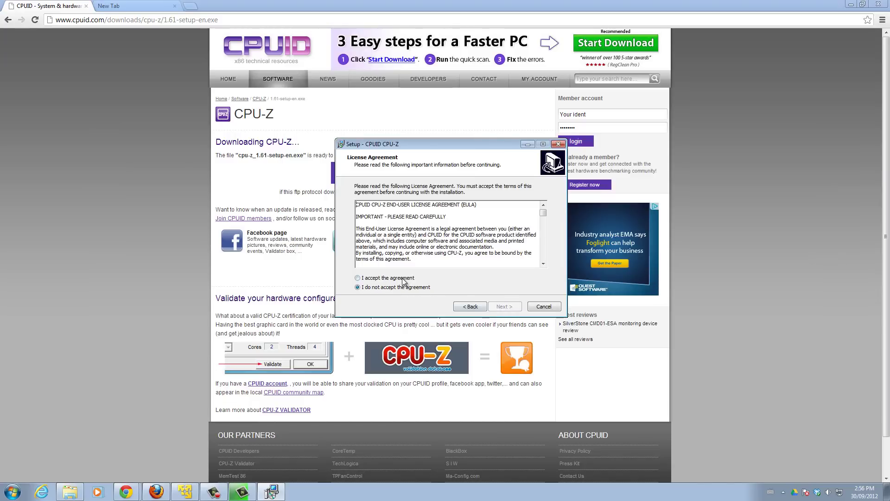
left_click(402, 279)
left_click(508, 307)
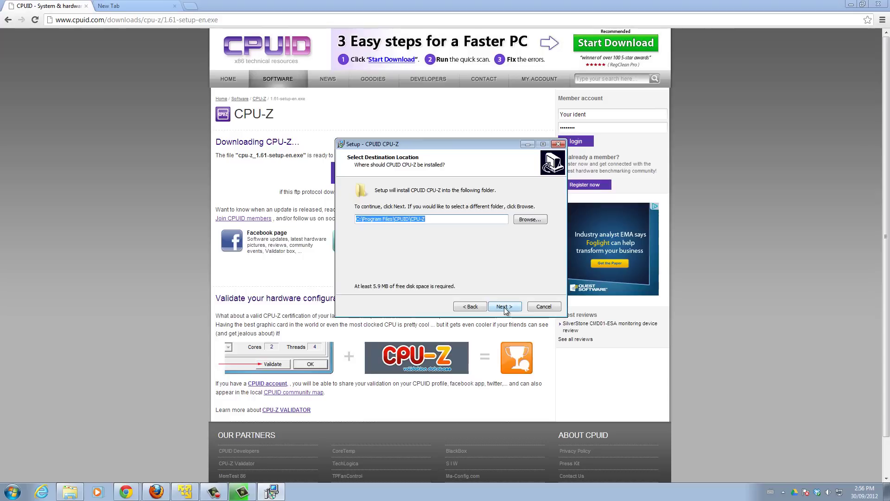
left_click(504, 307)
left_click(505, 307)
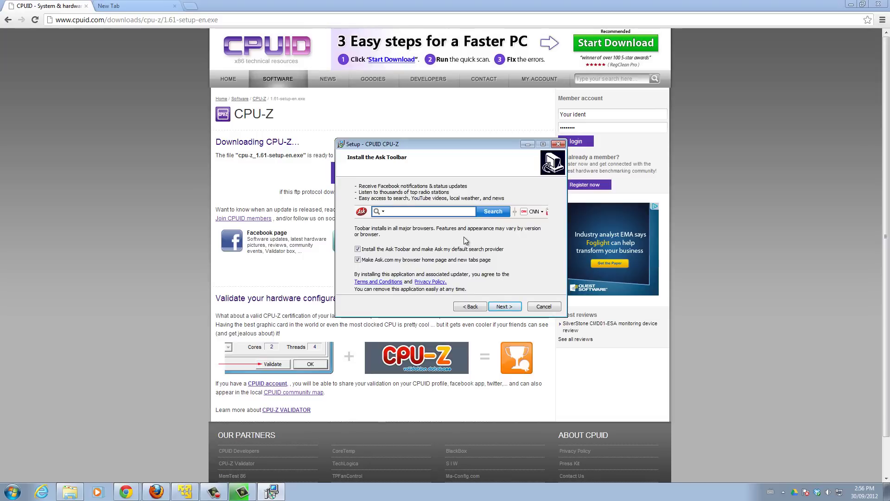
left_click(357, 250)
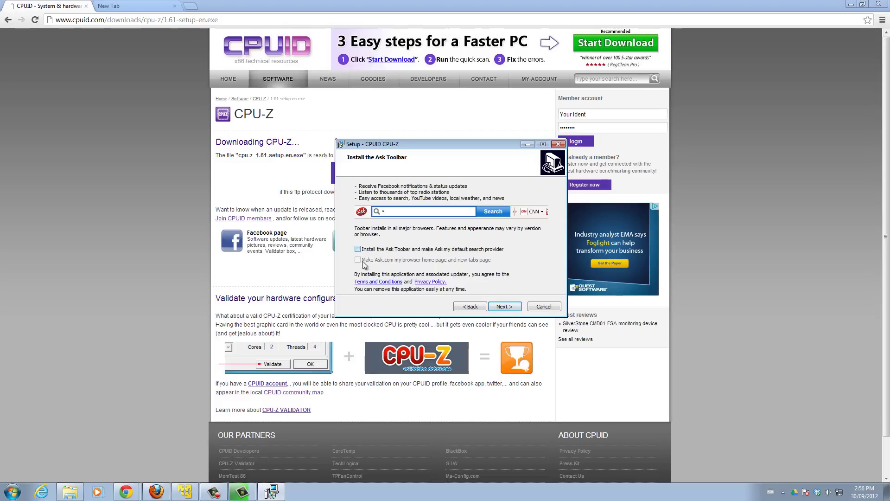
left_click(503, 306)
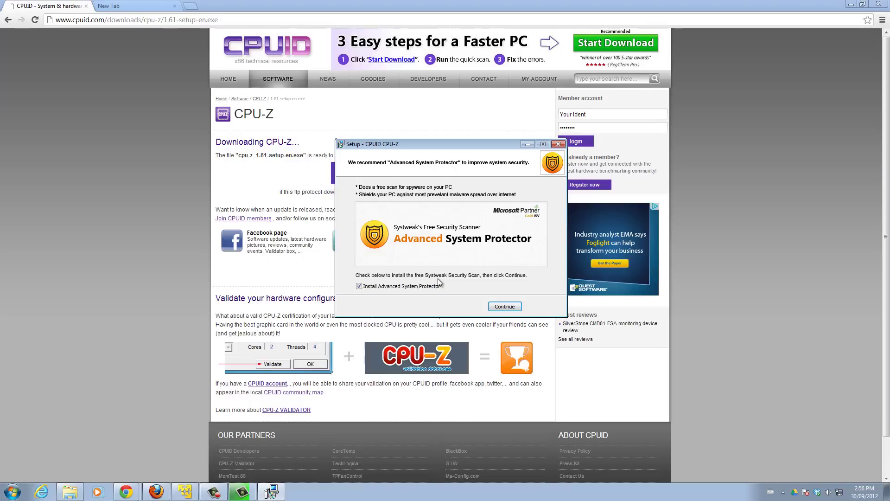
Decline Advanced System Protector, add a desktop icon, install, and finish without viewing cpuz_readme.txt.
left_click(361, 289)
left_click(500, 307)
left_click(388, 215)
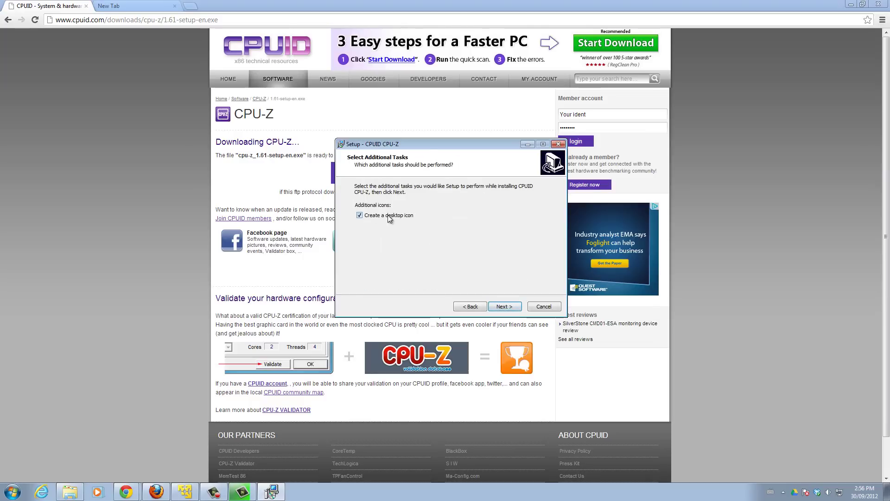
left_click(504, 306)
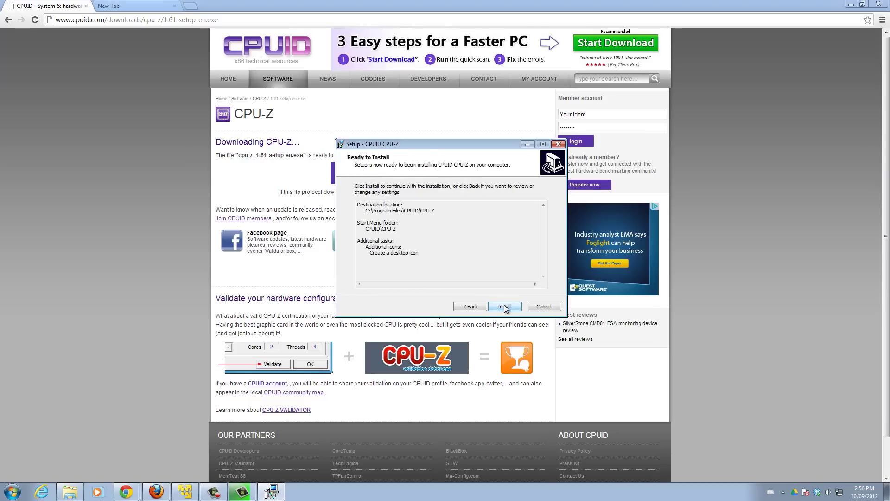
left_click(505, 307)
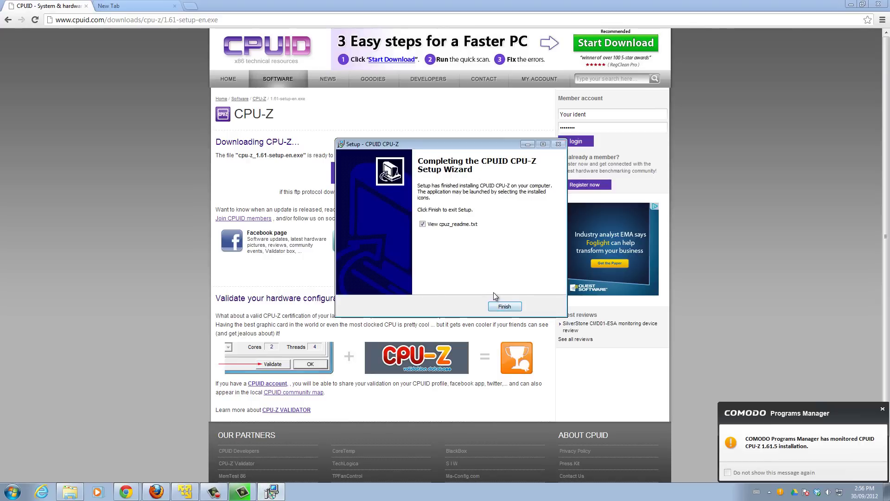
left_click(422, 224)
left_click(504, 306)
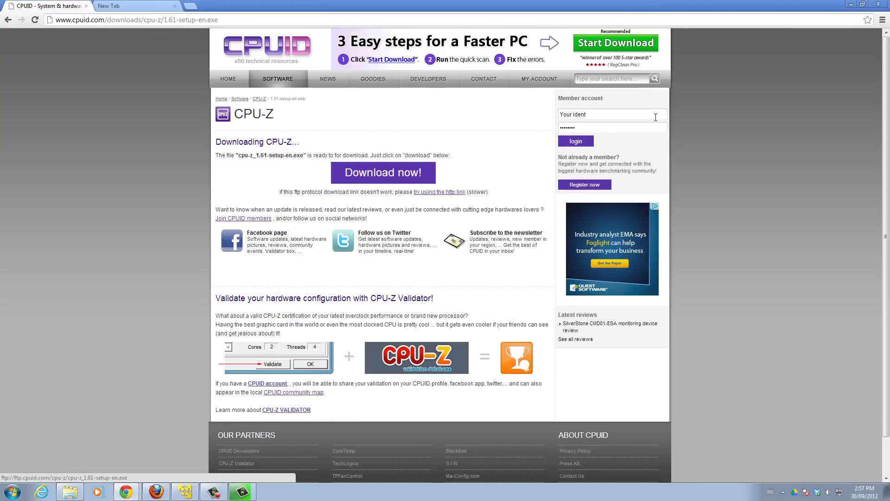
Minimize Chrome and launch CPU-Z from its desktop icon to show the Core i7 2600K details.
left_click(848, 5)
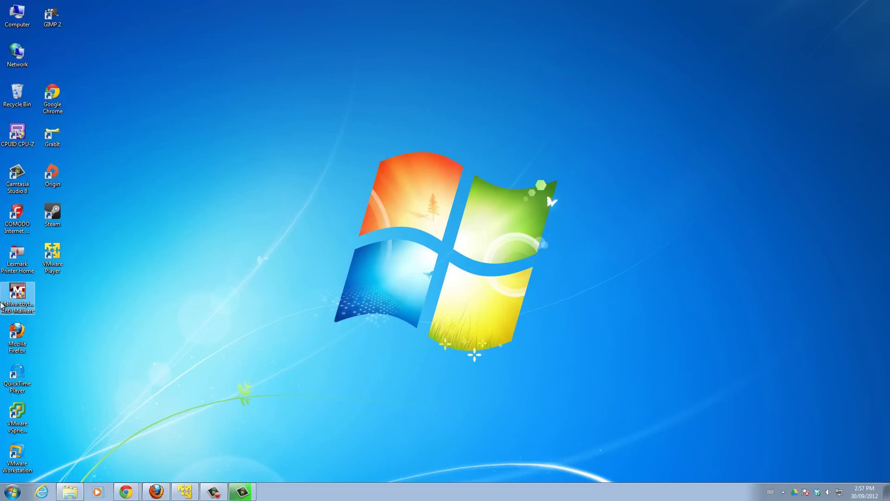
double_click(15, 135)
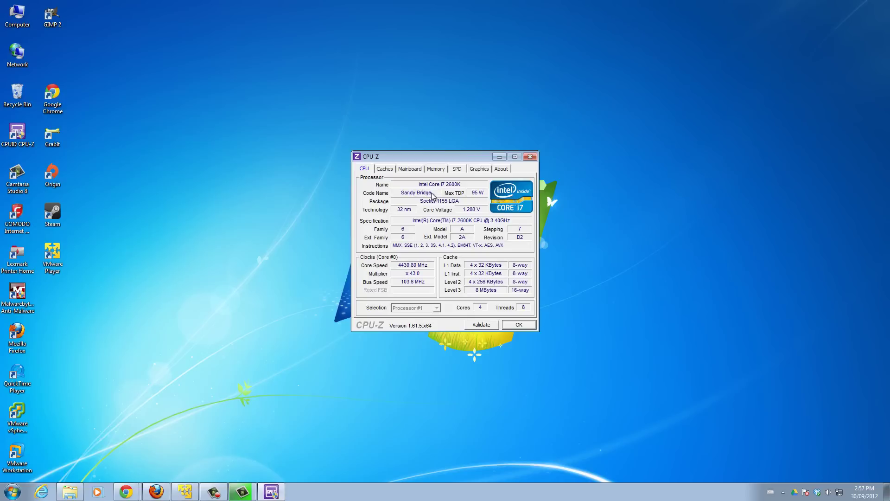
left_click_drag(423, 156, 427, 148)
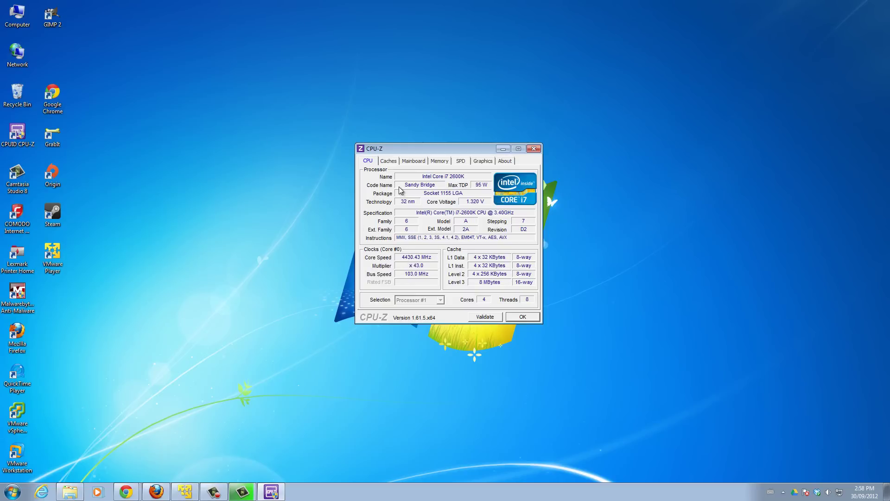
mouse_move(414, 258)
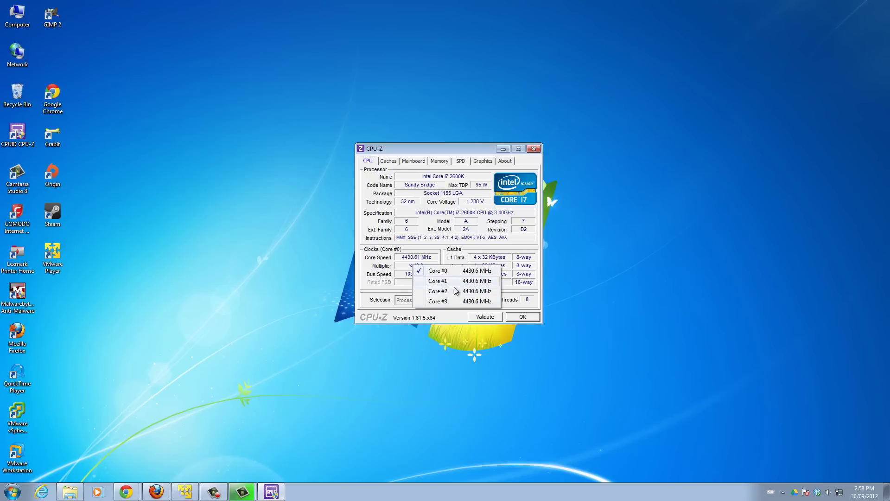
left_click(388, 282)
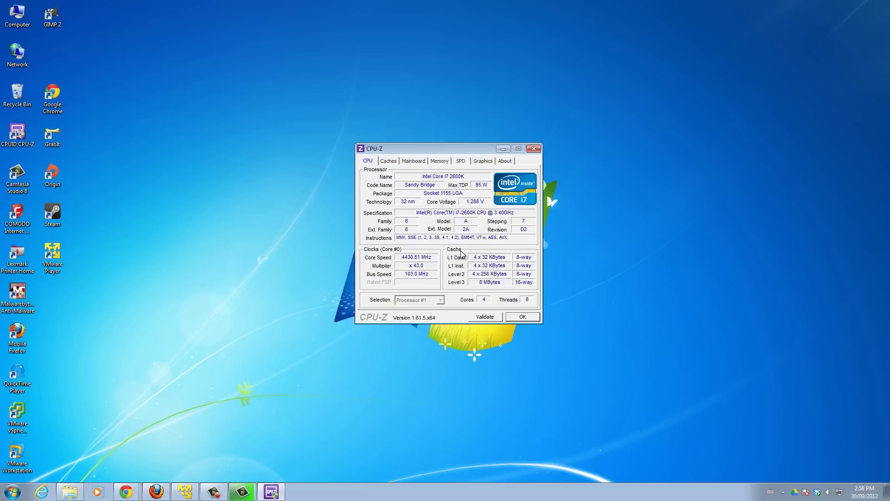
left_click(389, 162)
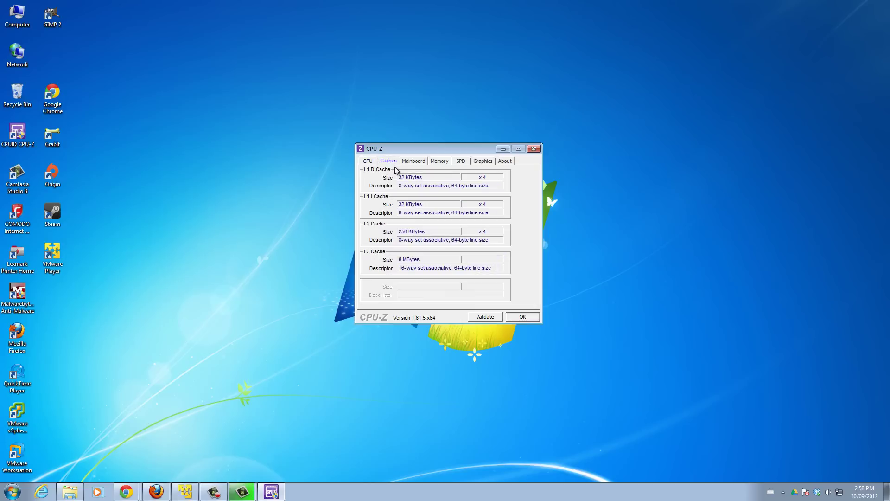
left_click(412, 161)
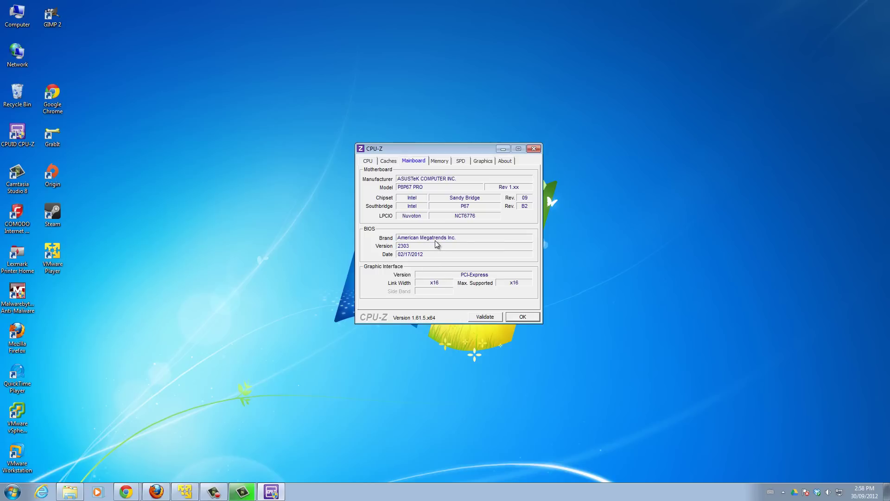
left_click(440, 161)
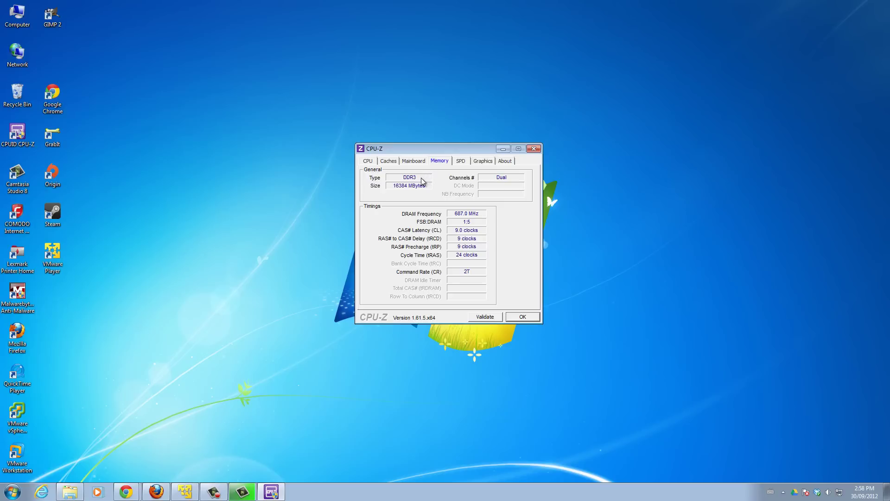
left_click(460, 161)
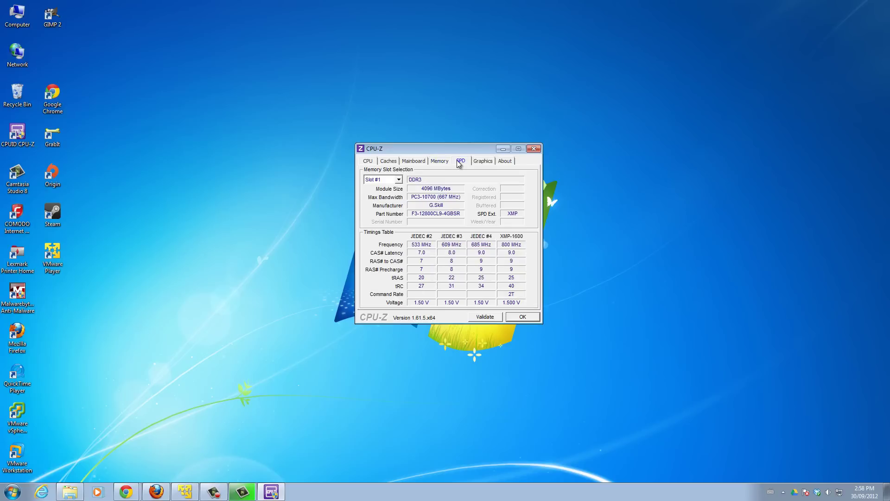
left_click(397, 179)
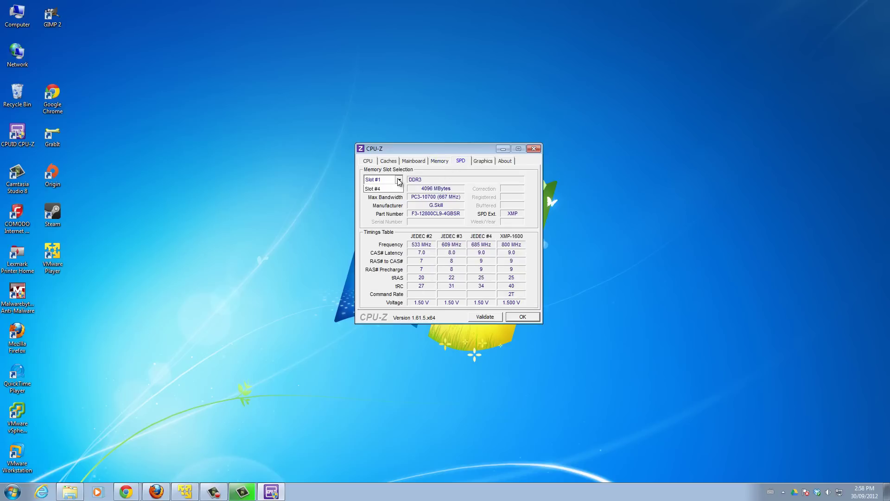
left_click(385, 228)
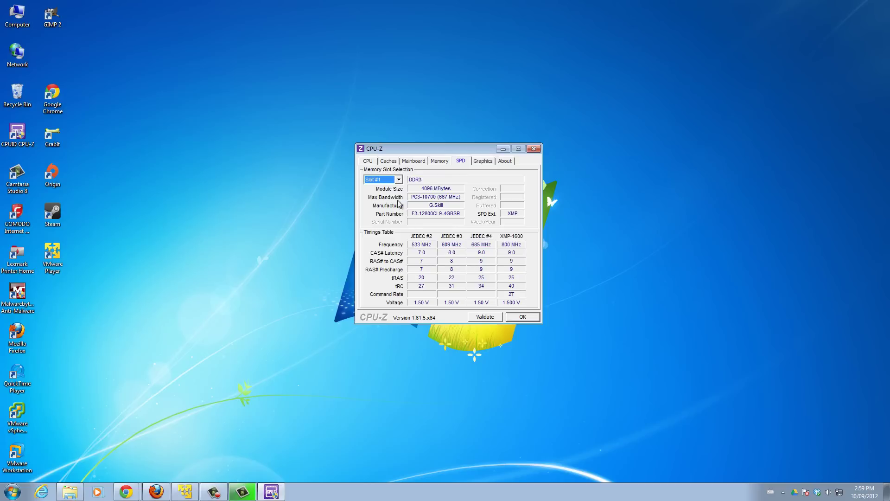
left_click(481, 161)
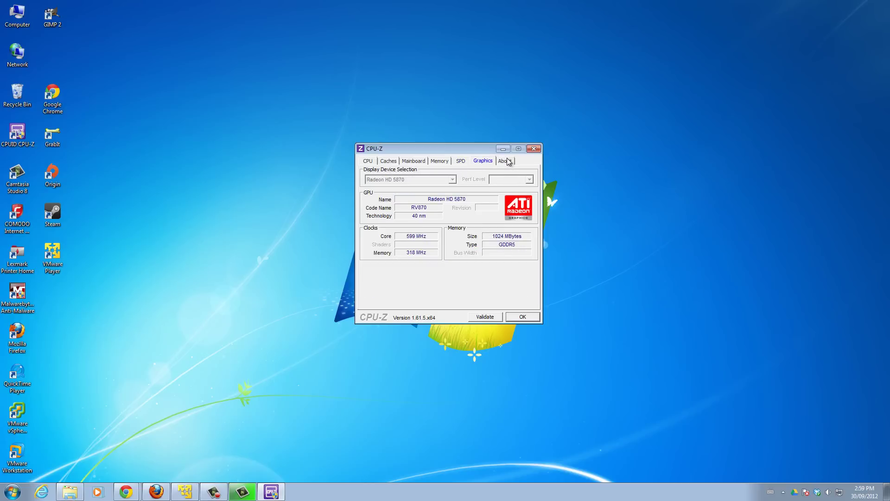
left_click(460, 163)
left_click(482, 162)
left_click(462, 163)
left_click(441, 163)
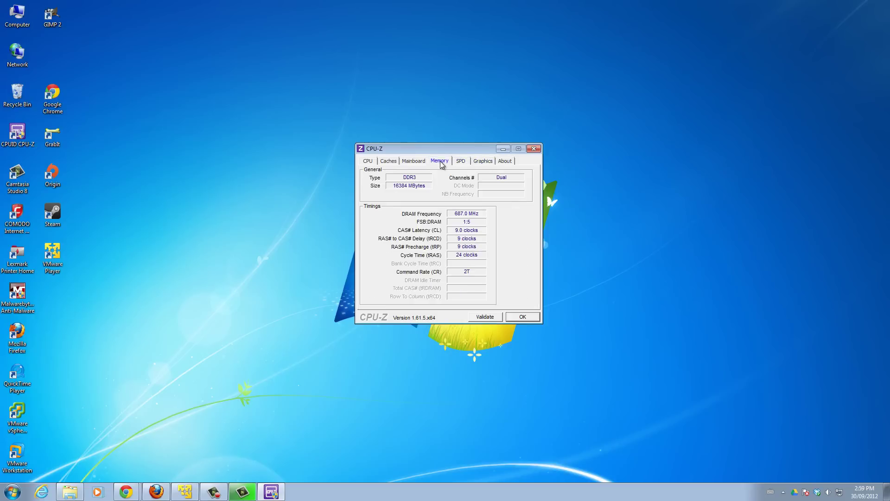
left_click(413, 163)
left_click(392, 163)
left_click(368, 161)
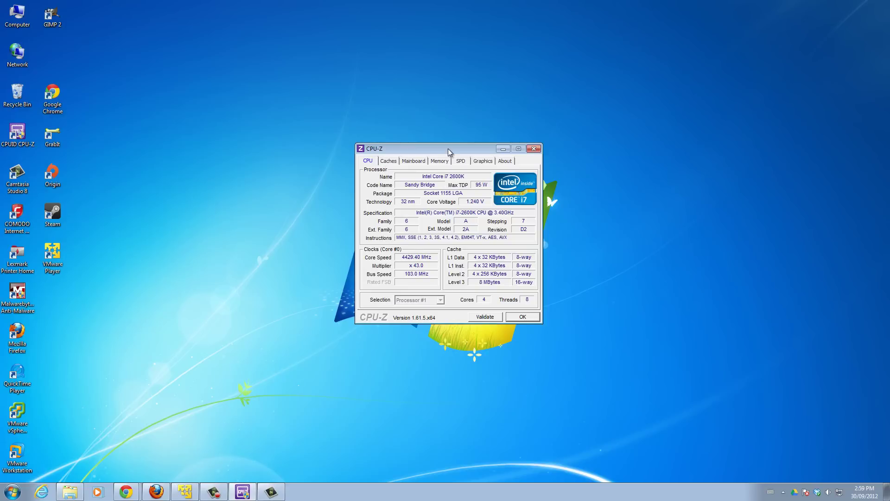
left_click_drag(448, 149, 452, 160)
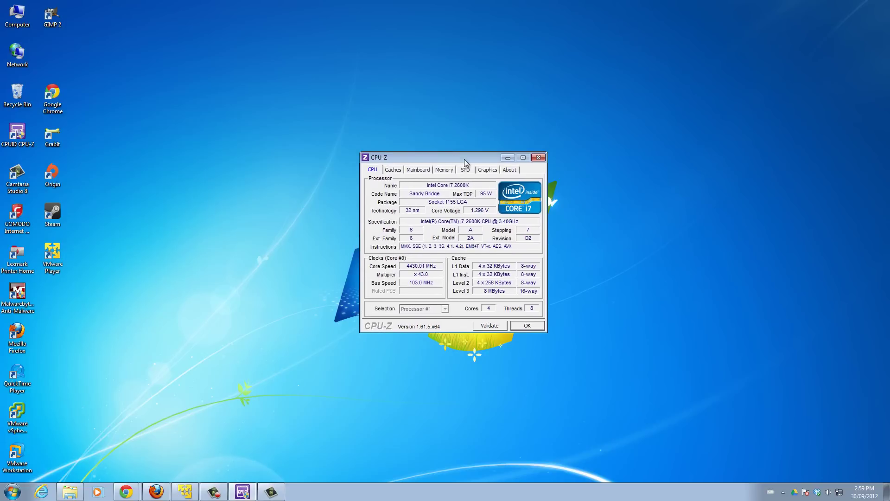
left_click_drag(463, 159, 511, 73)
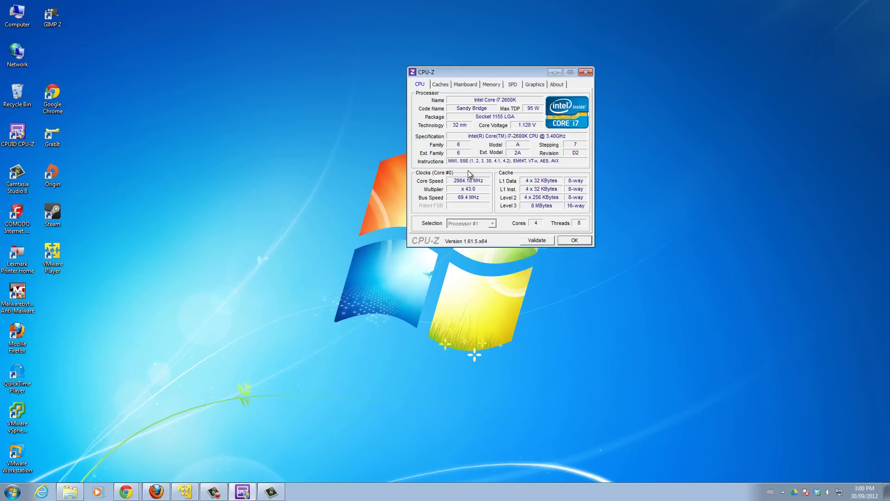
left_click_drag(486, 73, 397, 124)
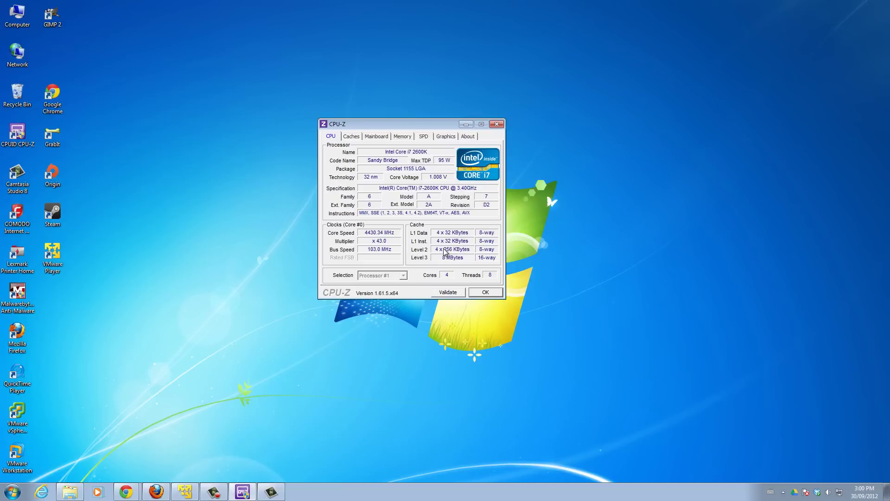